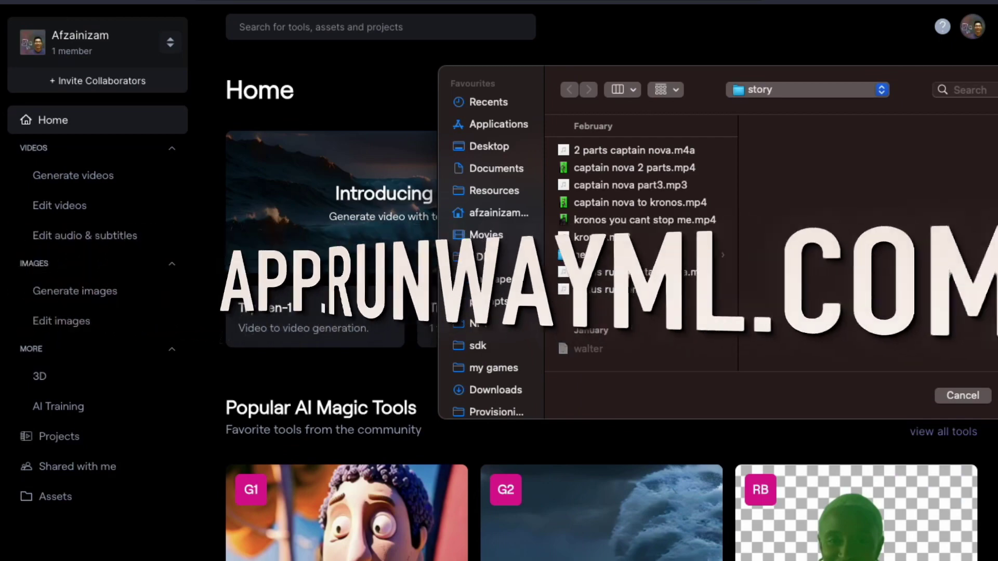
Step: Cancel the open file dialog without choosing a file to get back to the Runway dashboard
{"action": "left_click", "coordinate": [962, 396]}
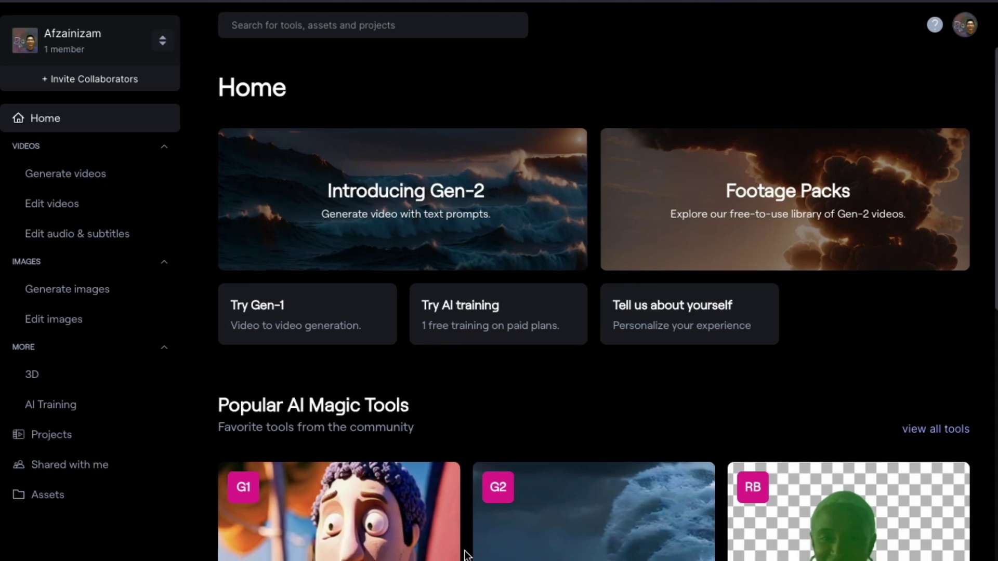
Step: Open the Gen-2: Text to Video tool and drag 5.png from Finder in as the prompt image
{"action": "scroll", "coordinate": [465, 555], "scroll_direction": "down", "scroll_amount": 2}
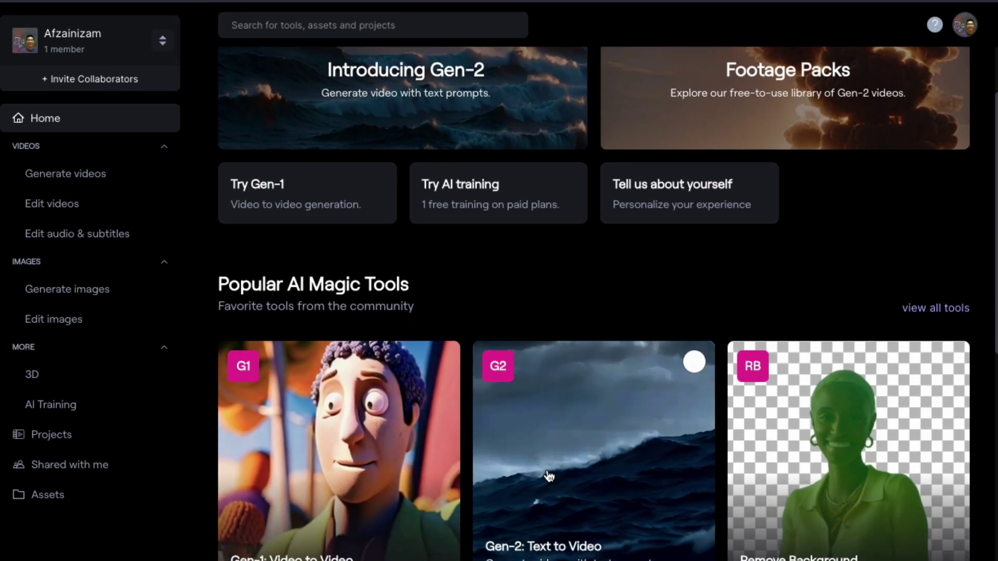
{"action": "left_click", "coordinate": [548, 476]}
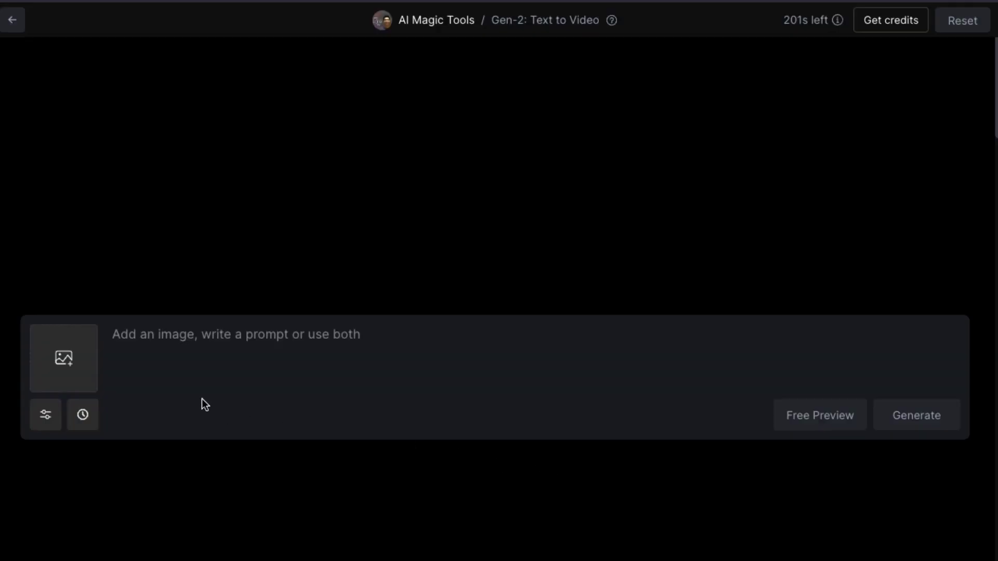
{"action": "left_click", "coordinate": [65, 360]}
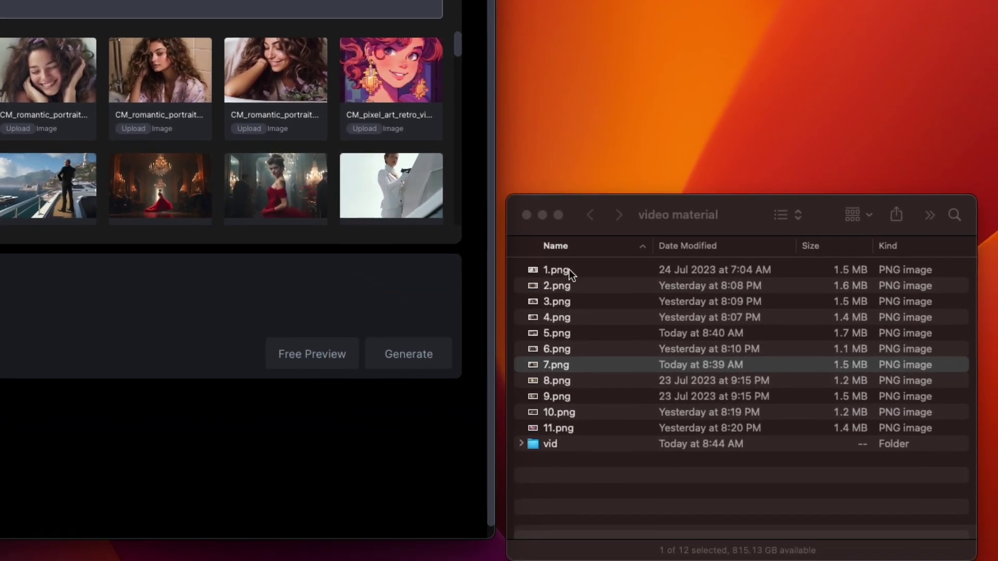
{"action": "left_click", "coordinate": [571, 335]}
{"action": "left_click", "coordinate": [572, 335]}
{"action": "left_click_drag", "start_coordinate": [594, 344], "coordinate": [0, 89]}
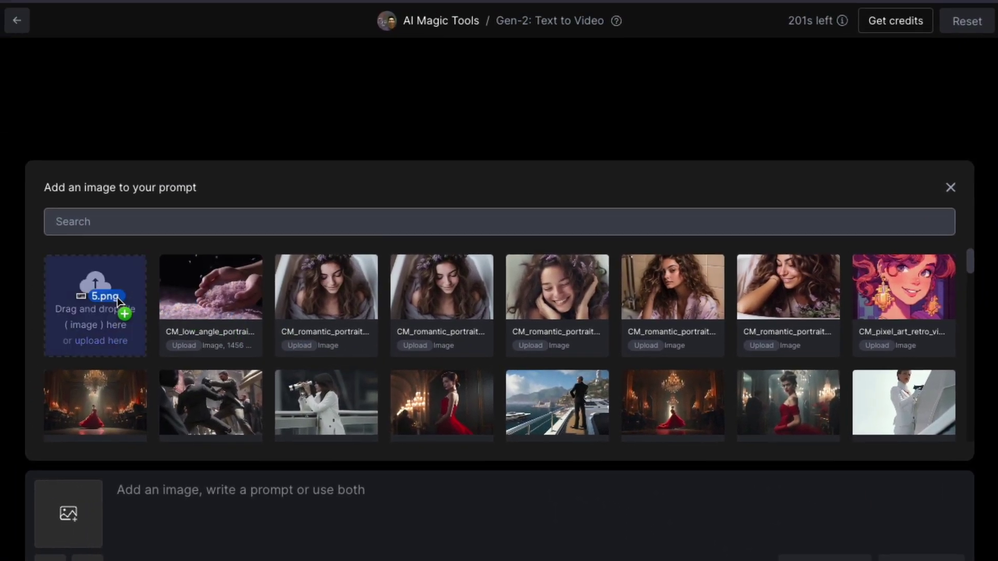
{"action": "left_click_drag", "start_coordinate": [117, 297], "coordinate": [101, 295]}
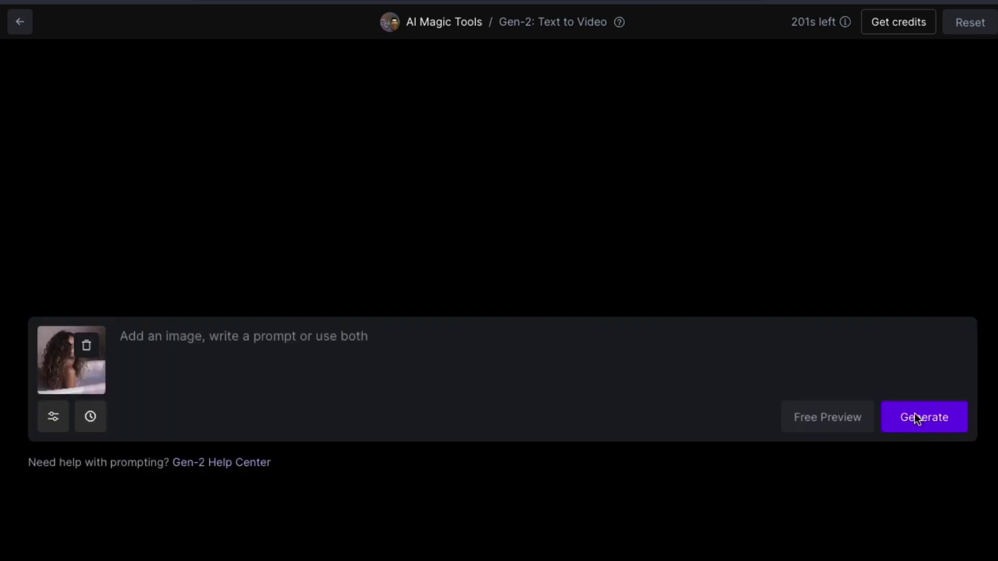
Step: Generate and play the bathtub video, send 2-star Render quality feedback, then delete the prompt image
{"action": "left_click", "coordinate": [917, 421]}
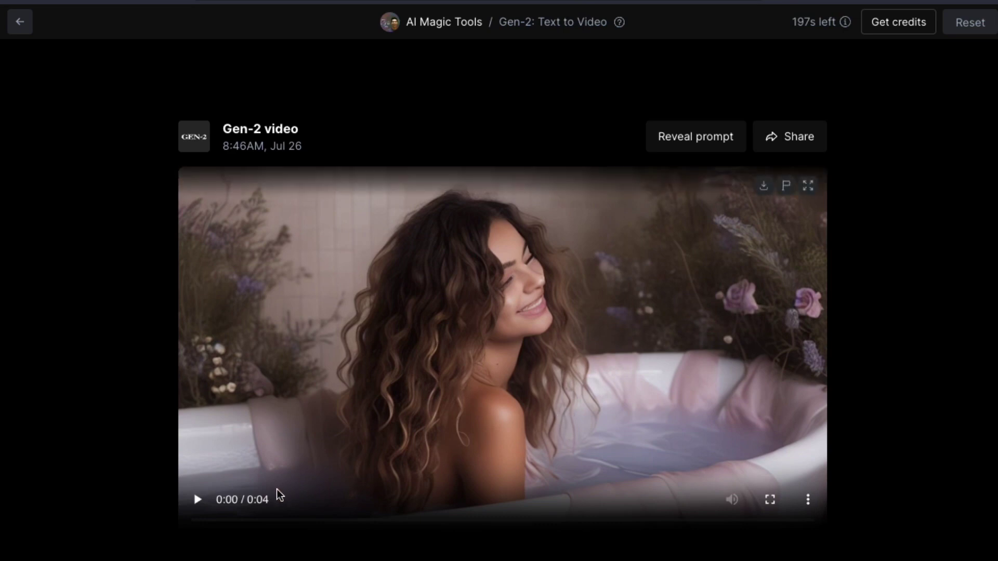
{"action": "left_click", "coordinate": [198, 500]}
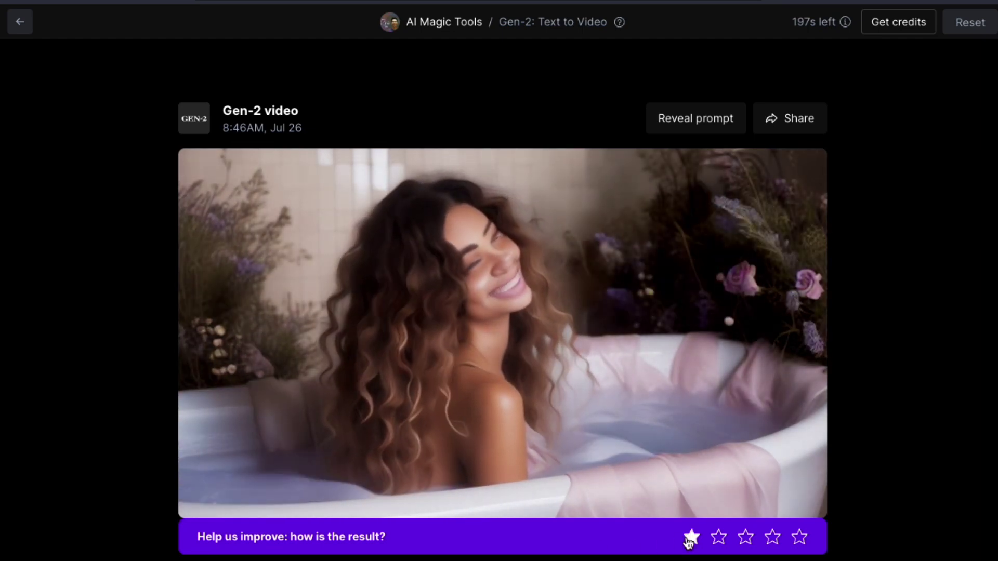
{"action": "left_click", "coordinate": [718, 538]}
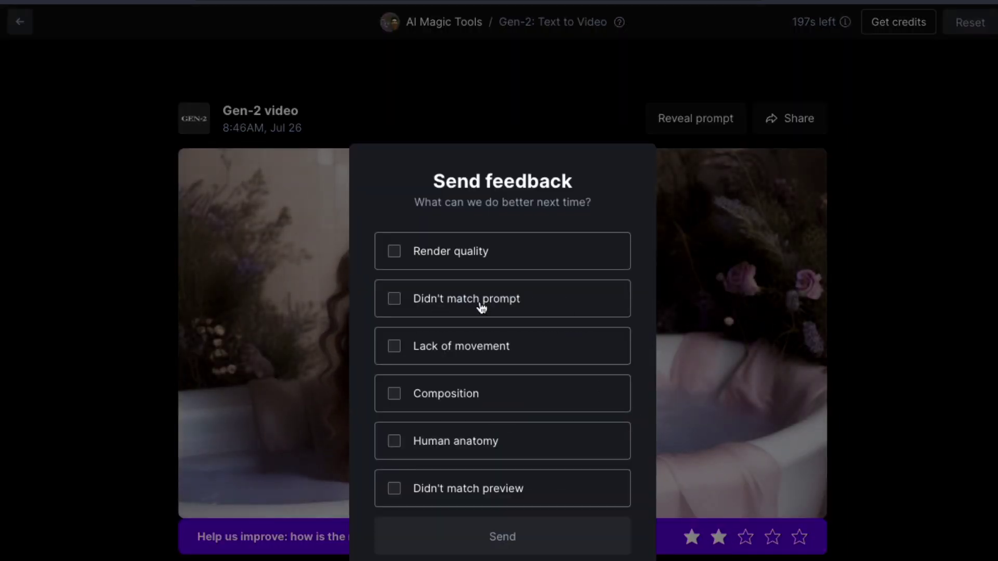
{"action": "left_click", "coordinate": [398, 256]}
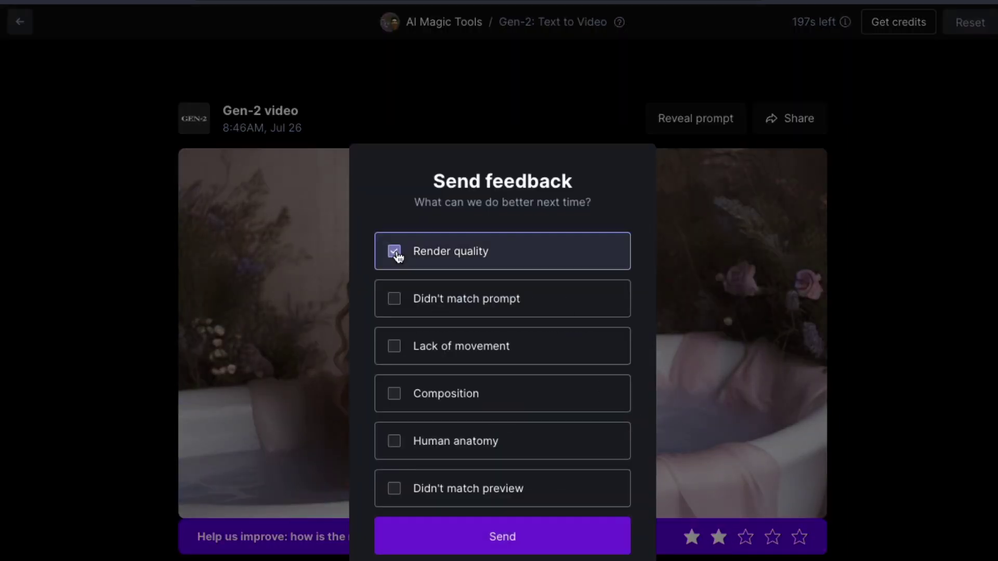
{"action": "left_click", "coordinate": [495, 540]}
{"action": "scroll", "coordinate": [491, 468], "scroll_direction": "down", "scroll_amount": 4}
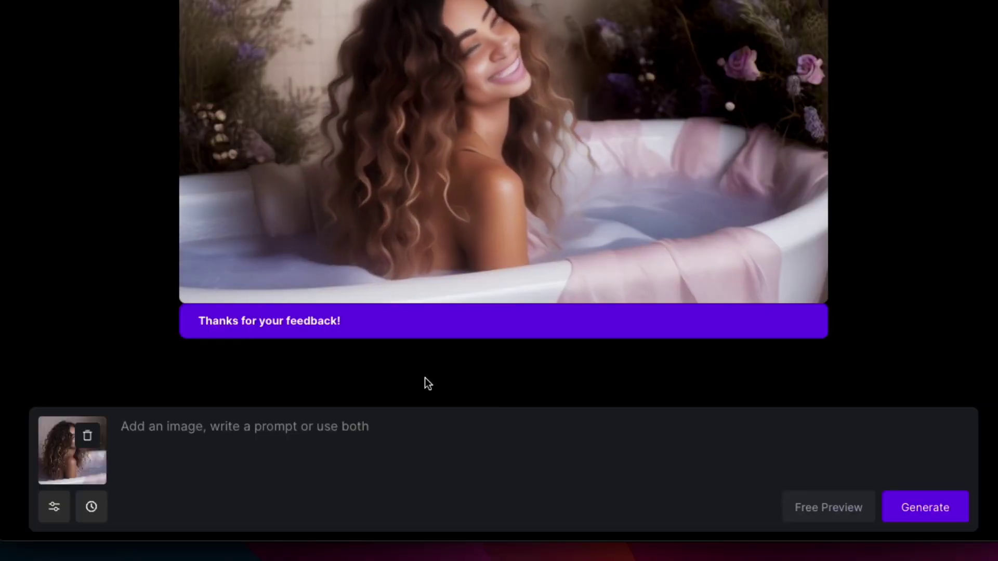
{"action": "left_click", "coordinate": [88, 436]}
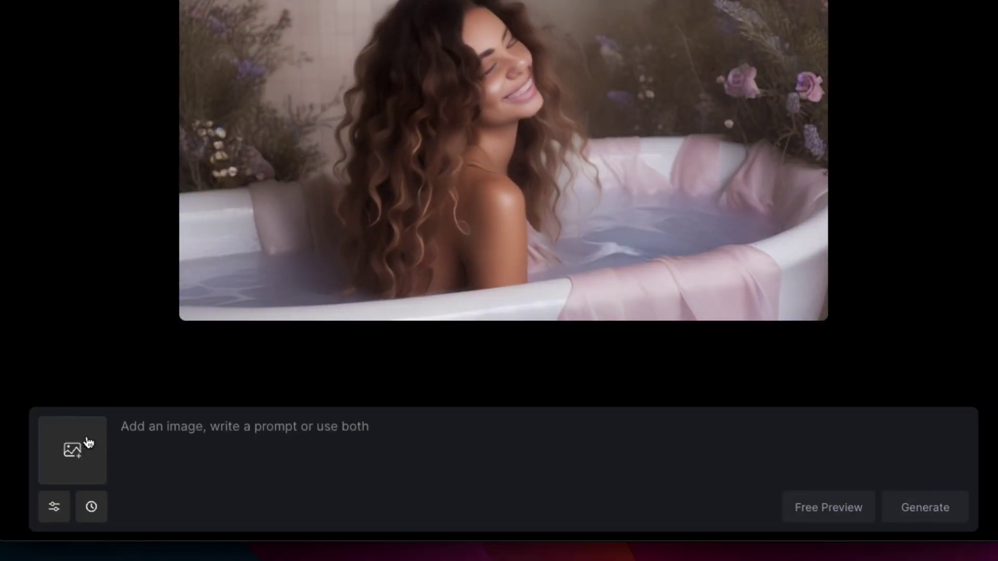
Step: Attach the lavender bathtub image 7.png as the new prompt image
{"action": "left_click", "coordinate": [83, 458]}
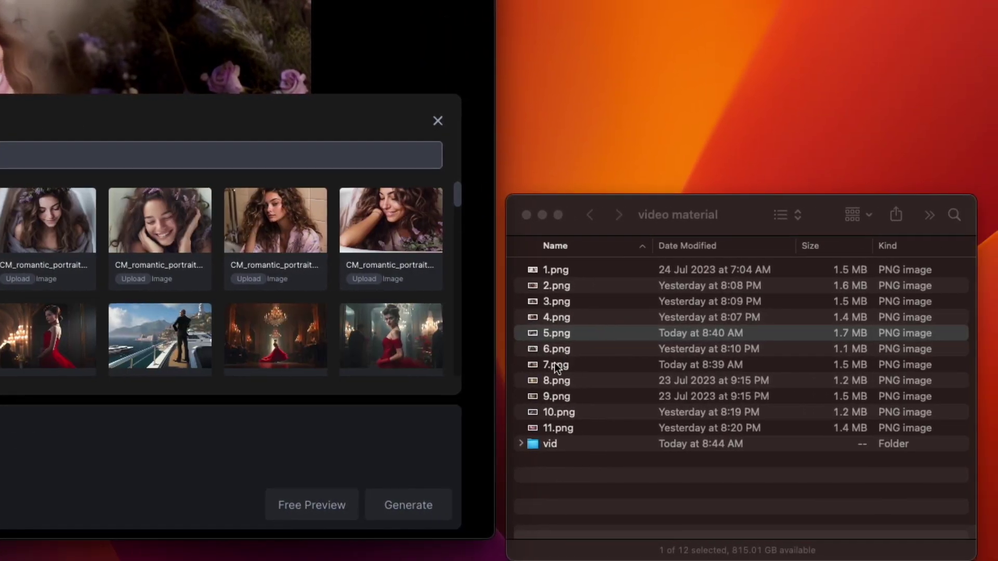
{"action": "left_click_drag", "start_coordinate": [555, 363], "coordinate": [8, 305]}
{"action": "left_click_drag", "start_coordinate": [208, 306], "coordinate": [108, 235]}
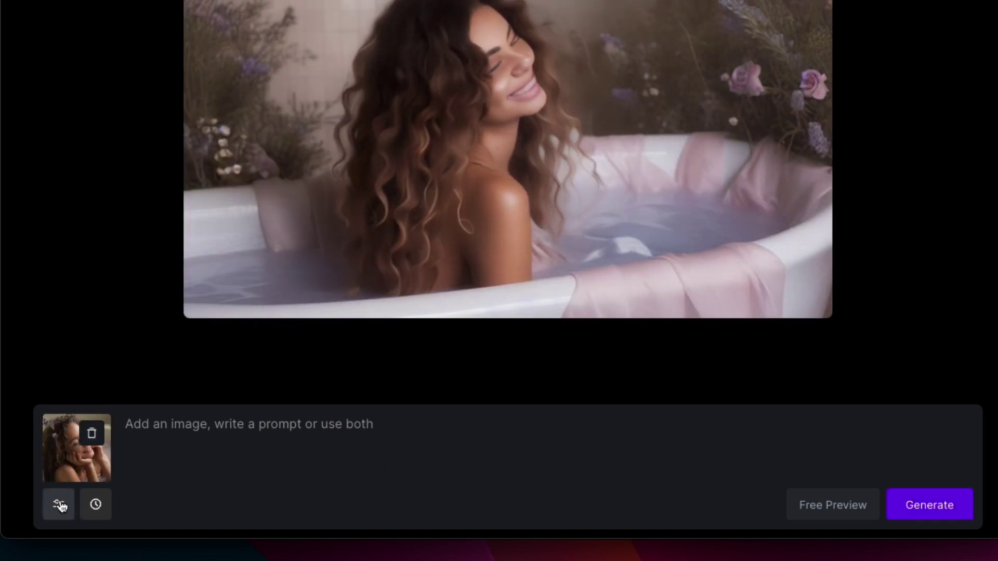
Step: Turn on Upscale, generate and play the video, then mark Render quality in the feedback form
{"action": "left_click", "coordinate": [60, 505]}
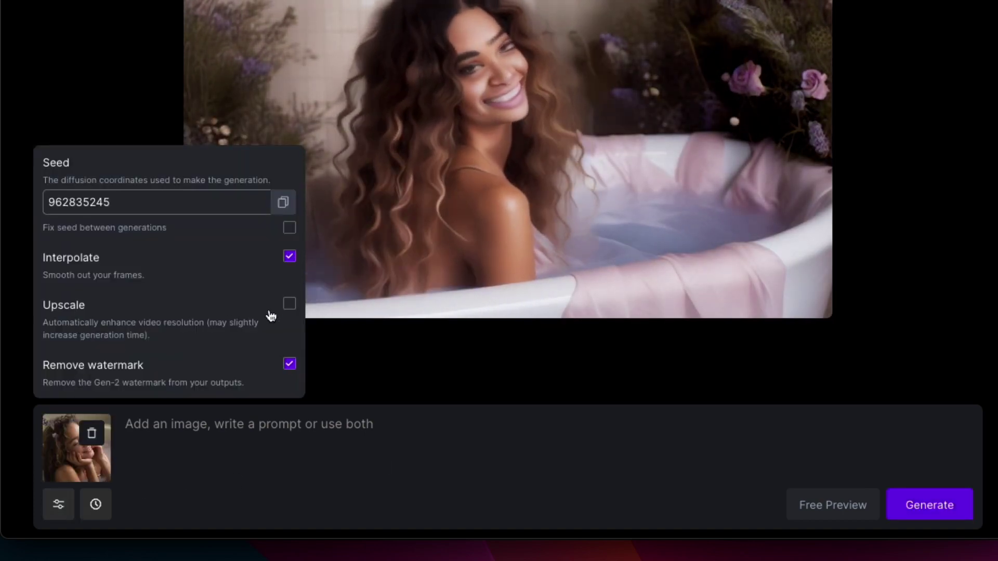
{"action": "left_click", "coordinate": [290, 305]}
{"action": "left_click", "coordinate": [951, 508]}
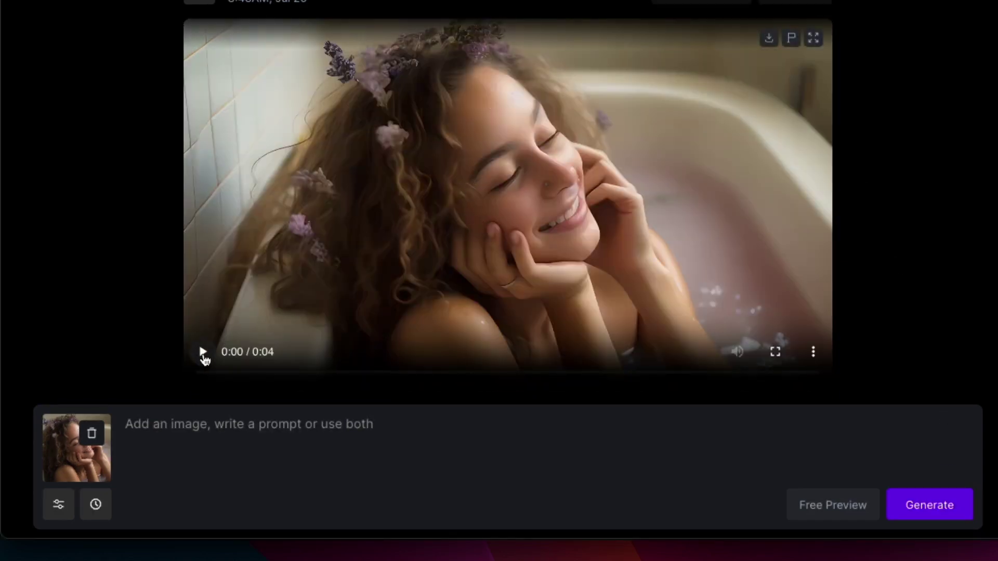
{"action": "left_click", "coordinate": [203, 352]}
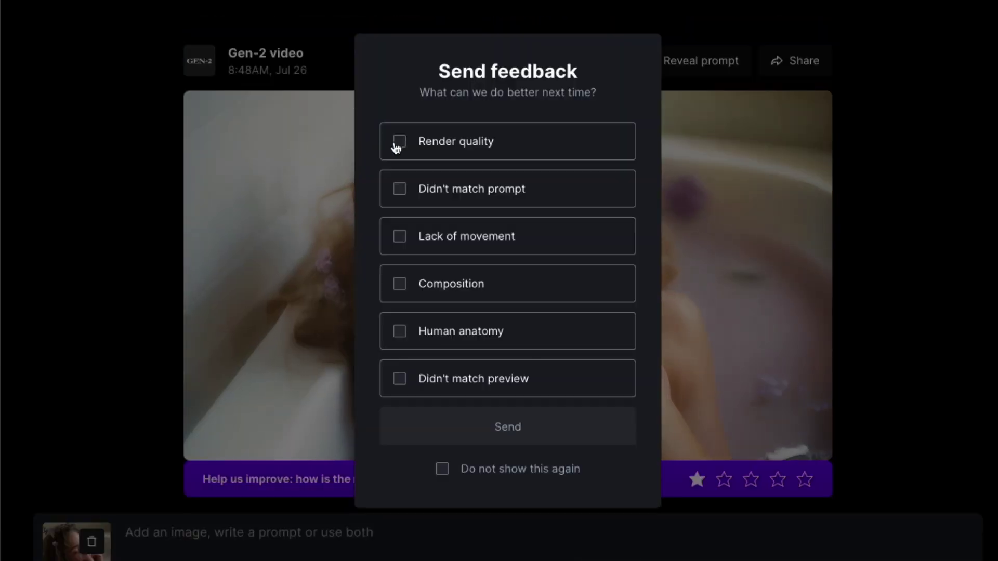
{"action": "left_click", "coordinate": [397, 146]}
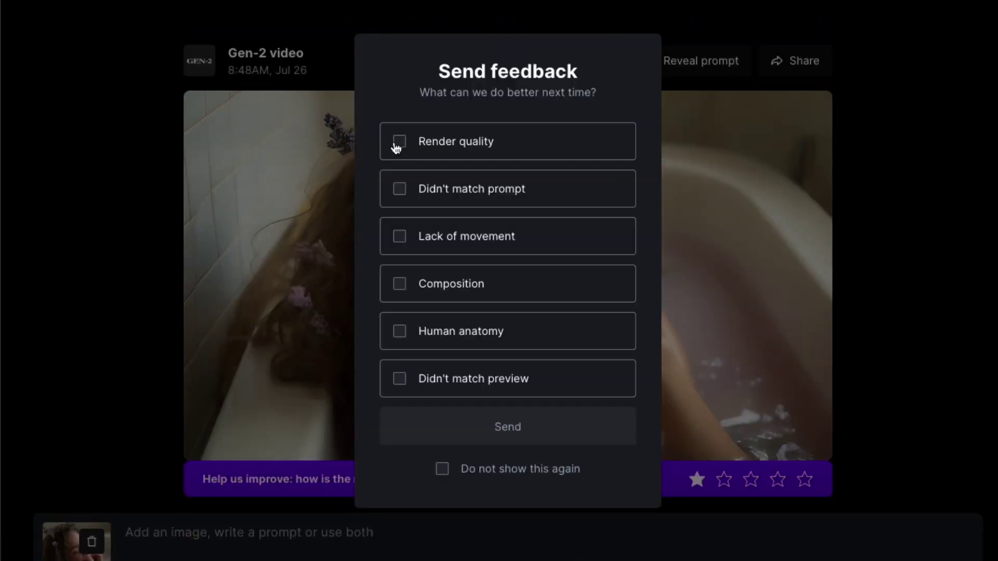
Step: Submit the Render quality feedback on the upscaled clip
{"action": "left_click", "coordinate": [455, 436]}
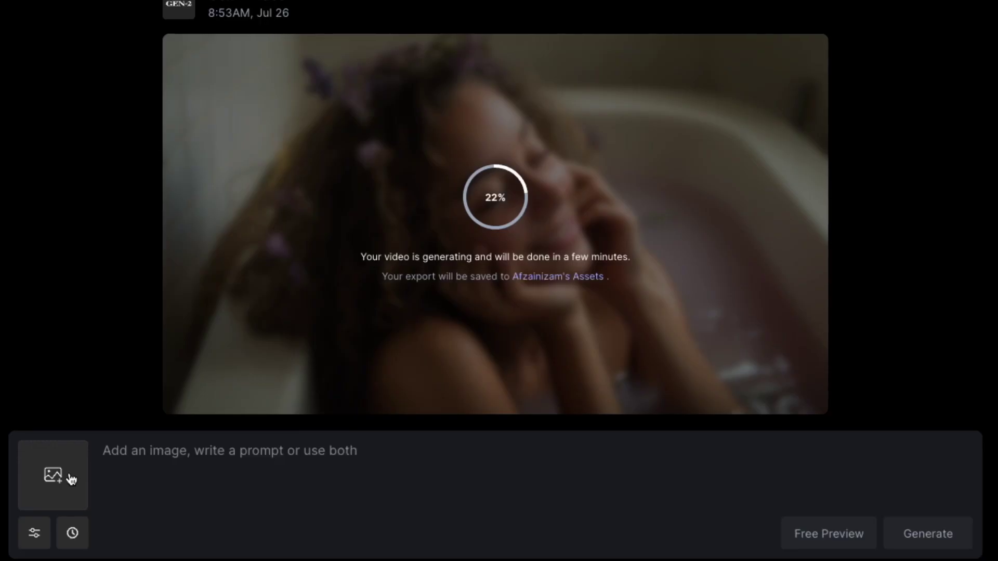
Step: Back in Runway, reopen the prompt-image library showing 7.png and 5.png
{"action": "left_click", "coordinate": [69, 476]}
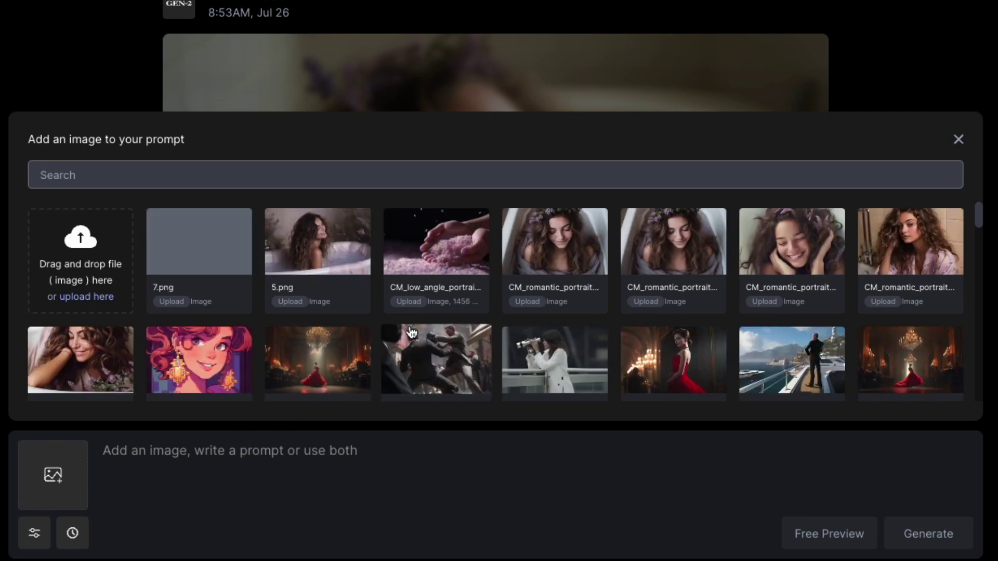
Step: Attach the CM_low_angle_portrait image as the prompt, play the clip, and rate it one star
{"action": "left_click", "coordinate": [436, 242]}
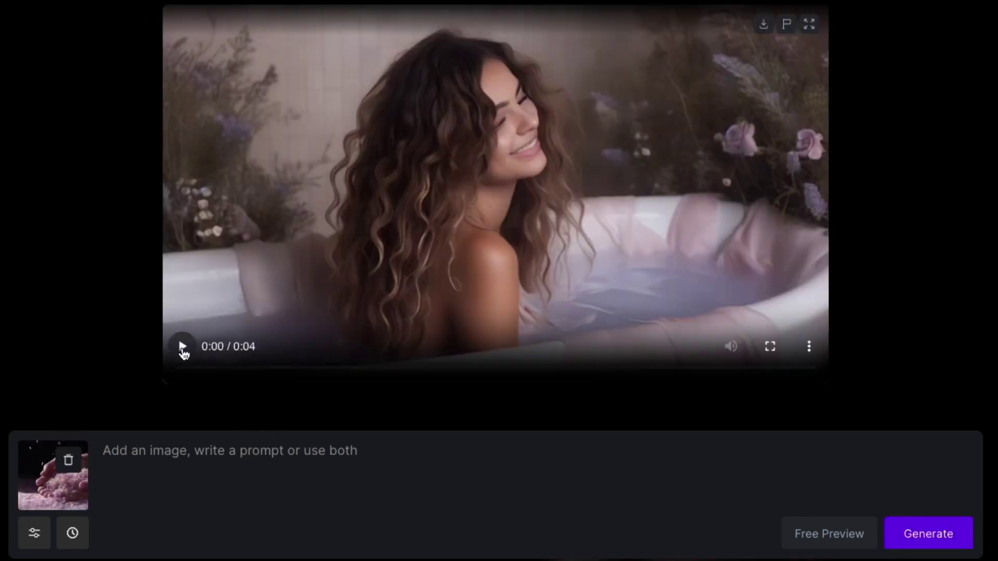
{"action": "left_click", "coordinate": [183, 347]}
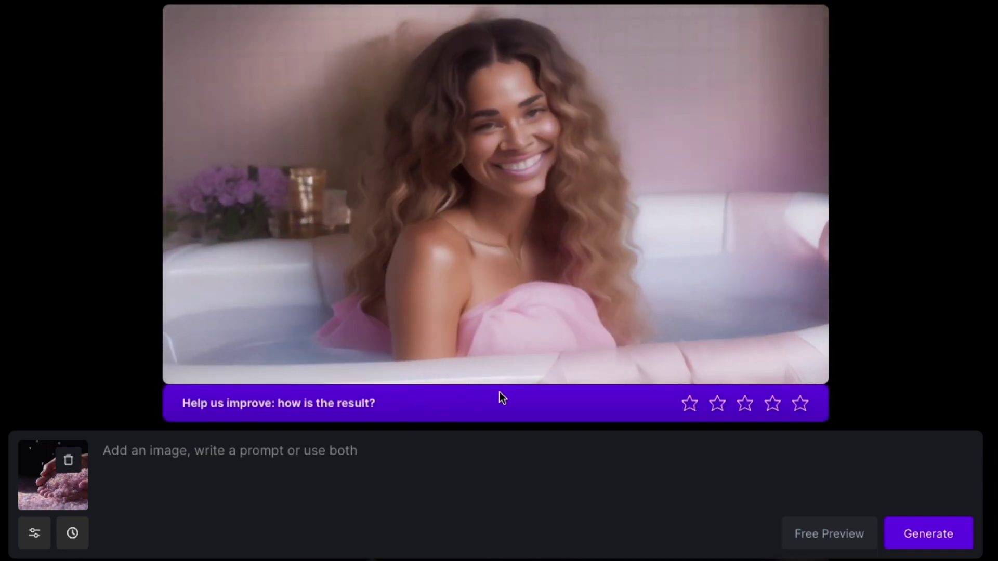
{"action": "scroll", "coordinate": [775, 427], "scroll_direction": "up", "scroll_amount": 2}
{"action": "left_click", "coordinate": [686, 468]}
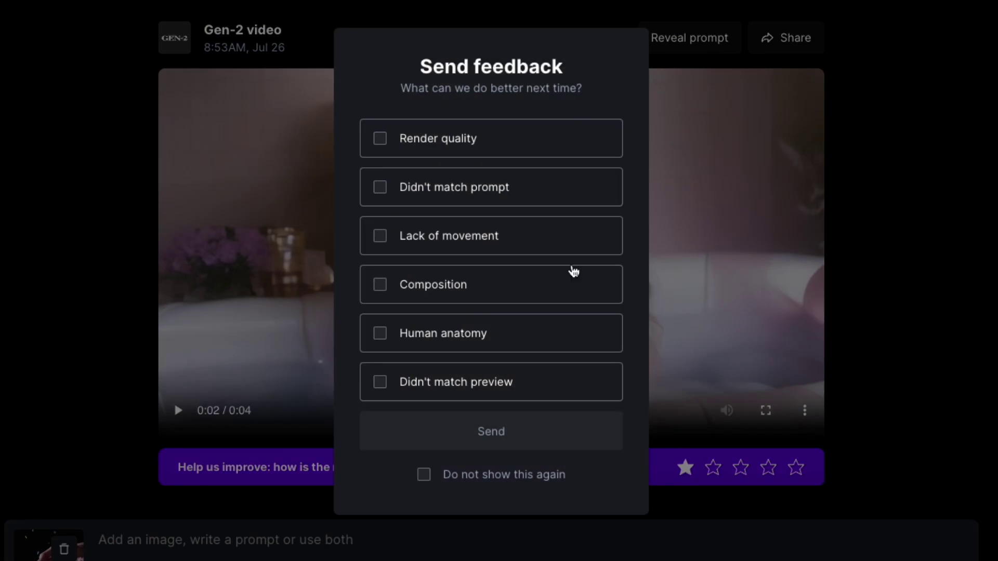
Step: Enter the prompt 'bathtub with running water', generate the 4-second clip, and play it
{"action": "type", "text": "athtub with"}
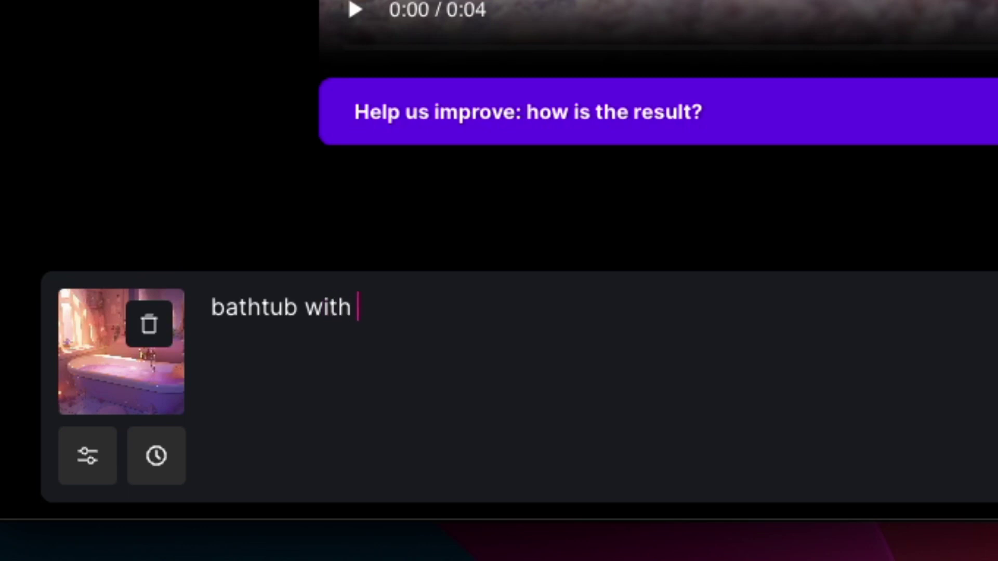
{"action": "type", "text": "water"}
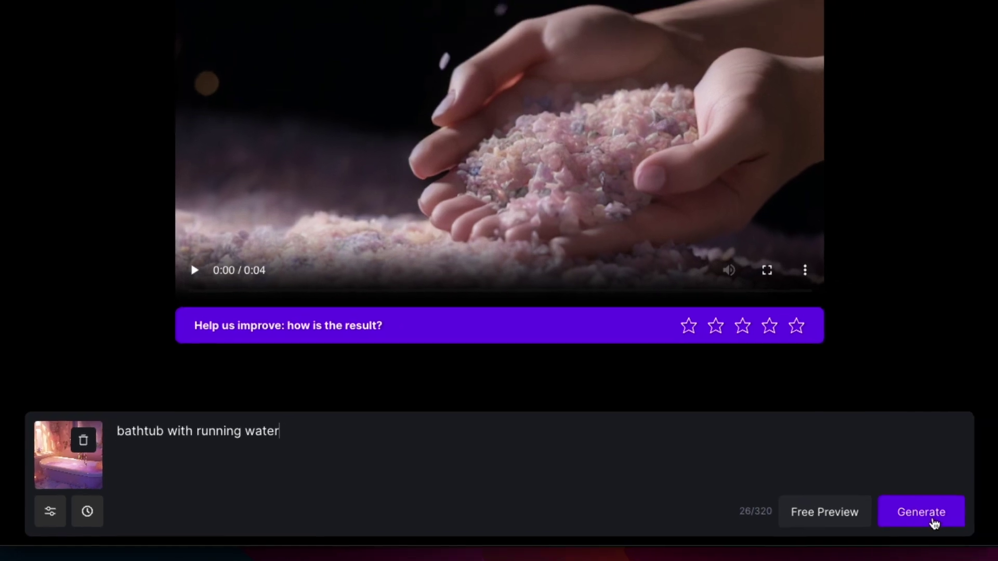
{"action": "left_click", "coordinate": [928, 515]}
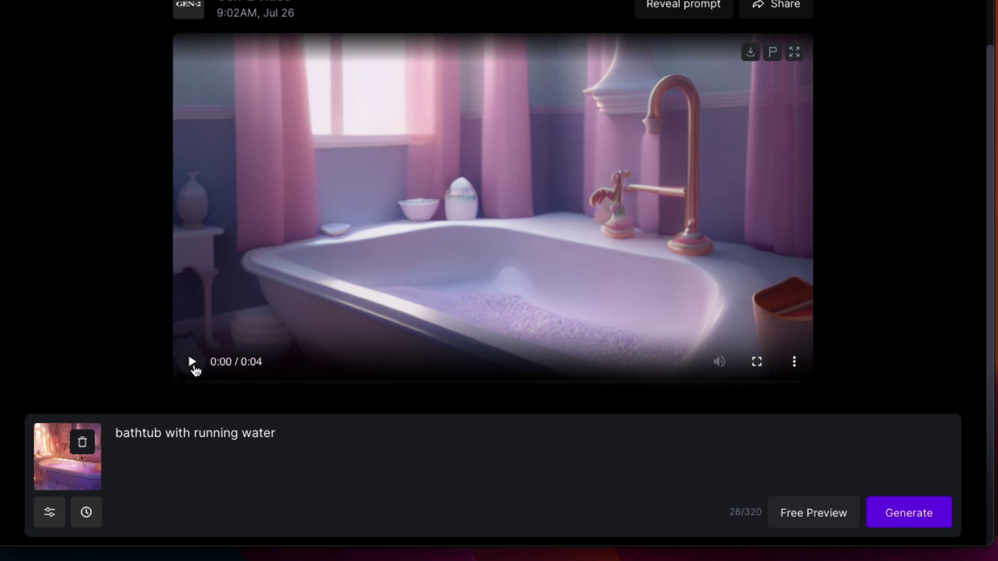
{"action": "left_click", "coordinate": [192, 363]}
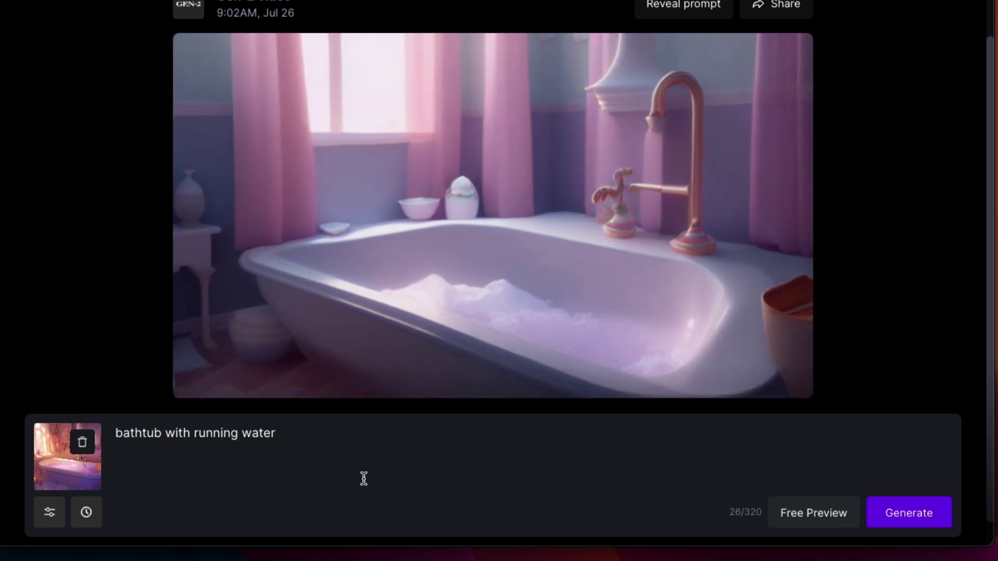
Step: Replace the prompt with 'lavender field during golden hour', generate the clip, and play it
{"action": "triple_click", "coordinate": [244, 446]}
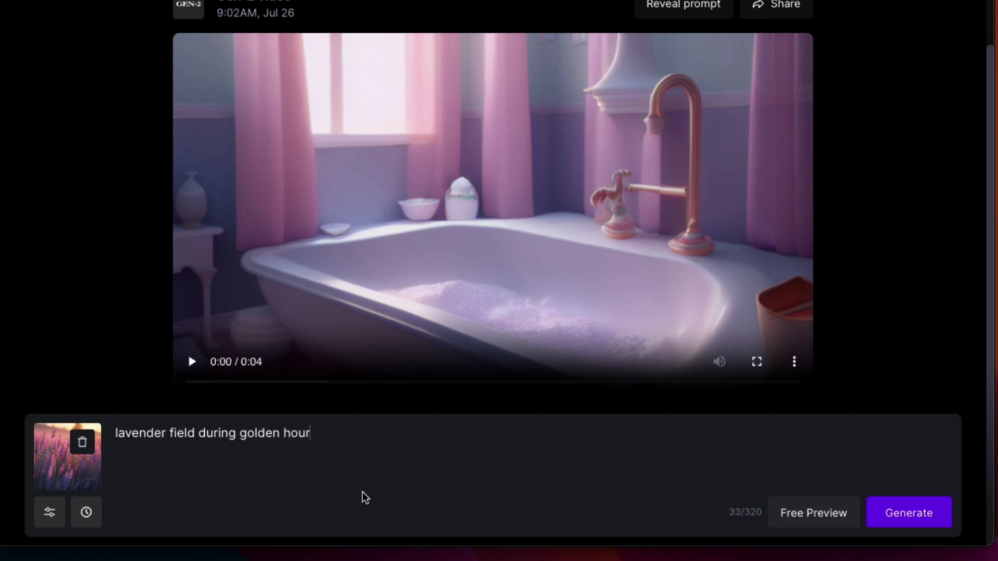
{"action": "left_click", "coordinate": [918, 508]}
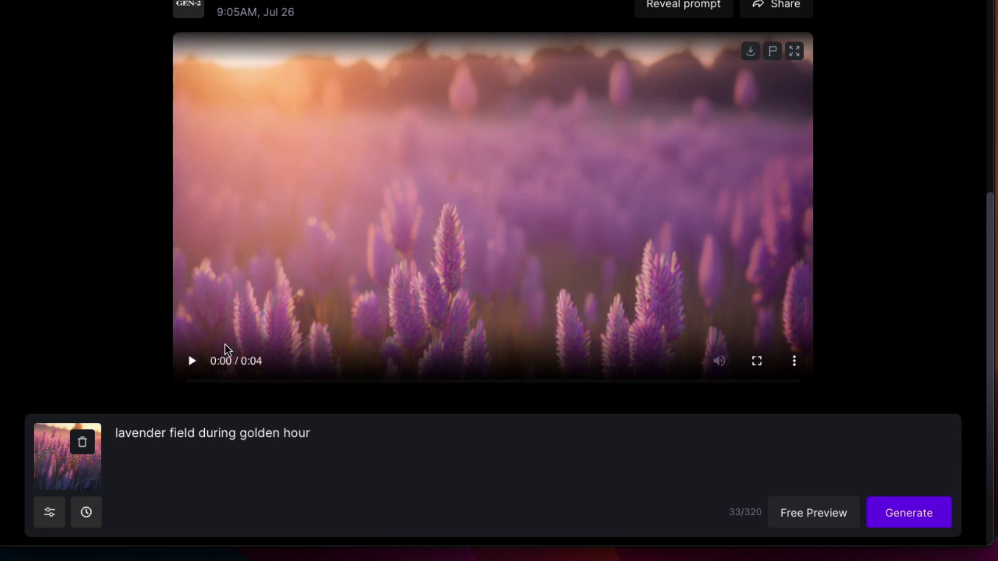
{"action": "left_click", "coordinate": [191, 362]}
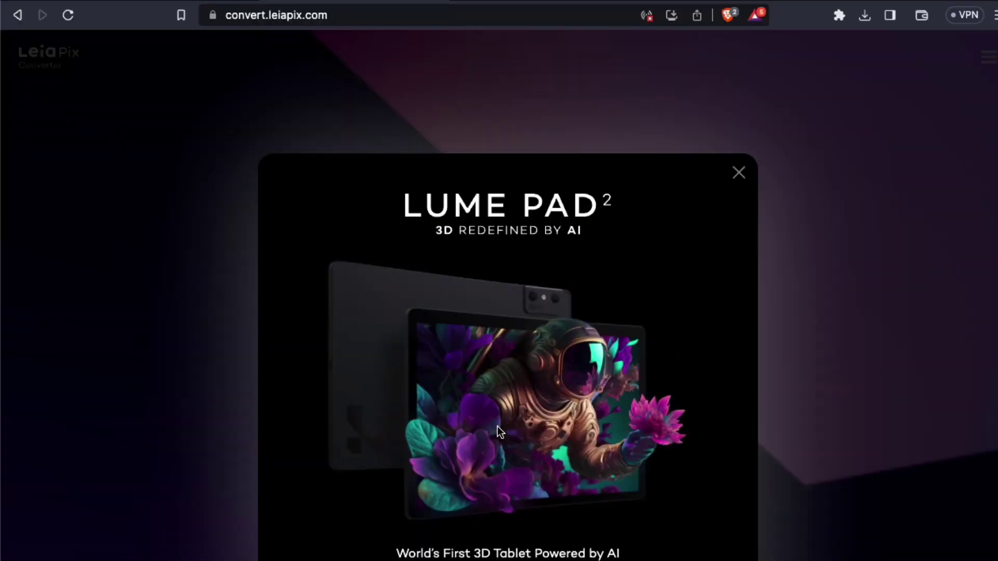
Step: Dismiss the Lume Pad promotion and upload the bathtub image into the LeiaPix depth-animation editor
{"action": "left_click", "coordinate": [740, 174]}
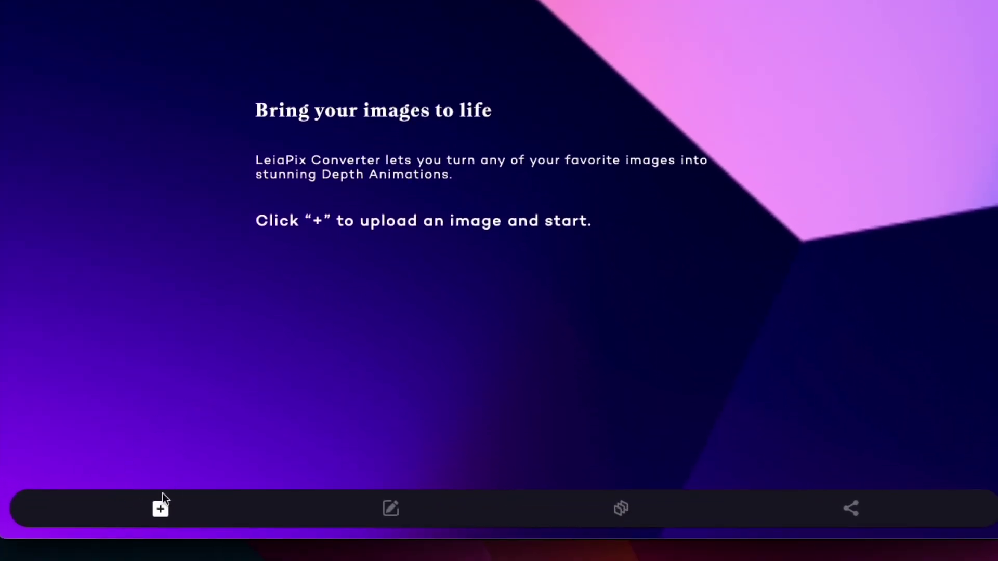
{"action": "left_click", "coordinate": [158, 511]}
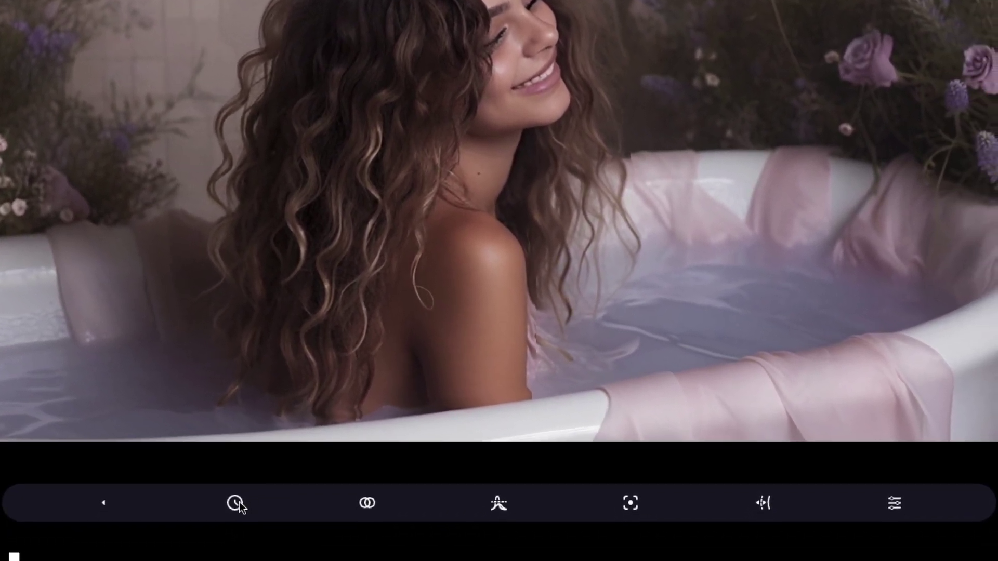
Step: Try a 2-second animation length, settle on 6 seconds, then review the motion style and amount settings
{"action": "left_click", "coordinate": [235, 518]}
{"action": "left_click_drag", "start_coordinate": [961, 446], "coordinate": [229, 454]}
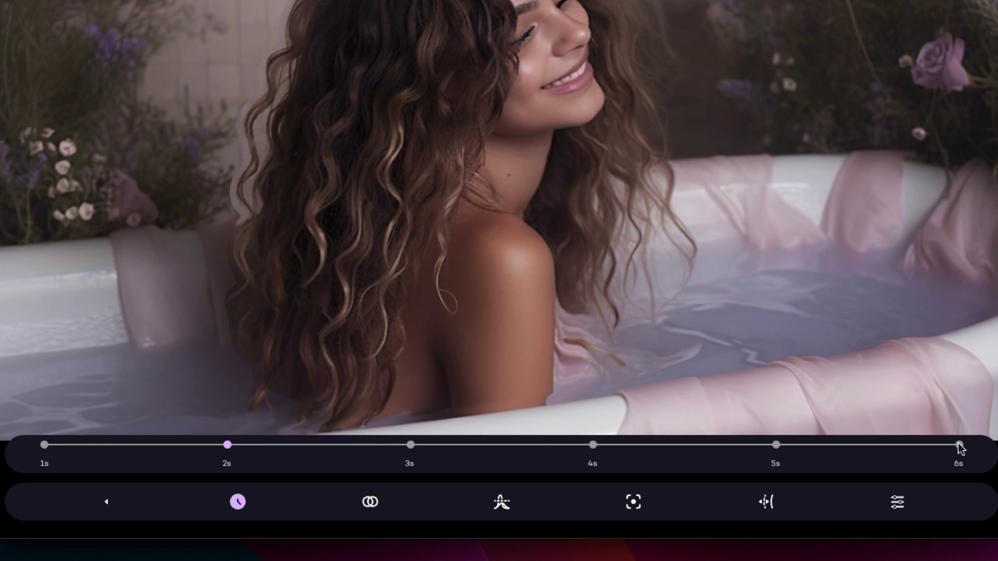
{"action": "left_click", "coordinate": [959, 445]}
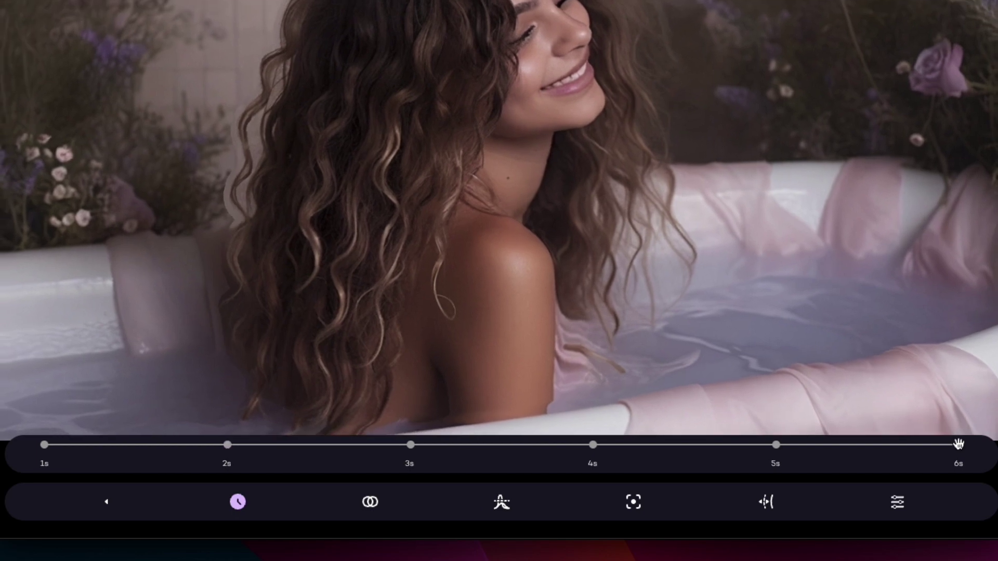
{"action": "left_click", "coordinate": [370, 501]}
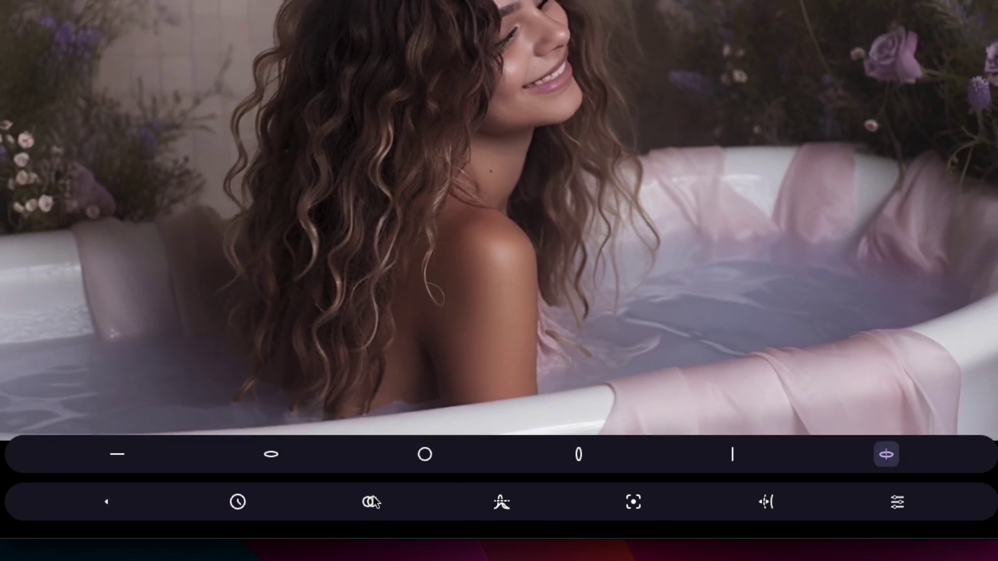
{"action": "left_click", "coordinate": [424, 455]}
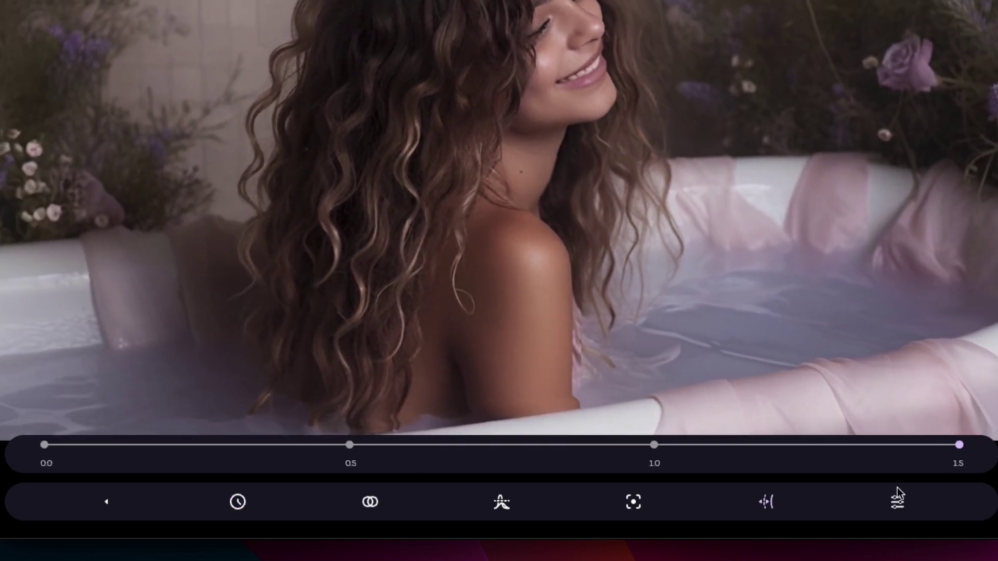
Step: Download the bathtub depth animation to the device as MP4, then browse the Etsy Midjourney prompt listings
{"action": "left_click", "coordinate": [107, 502]}
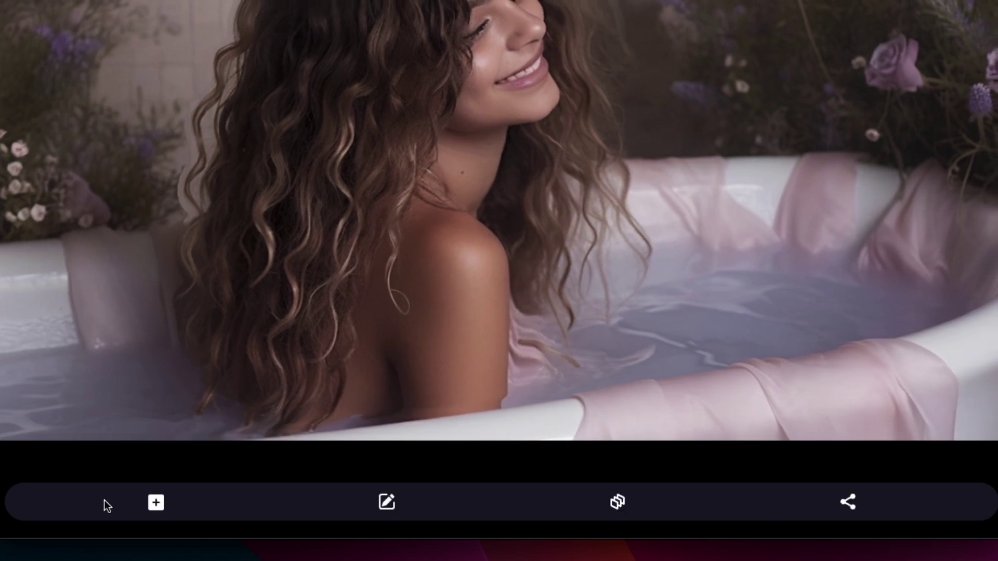
{"action": "left_click", "coordinate": [847, 502]}
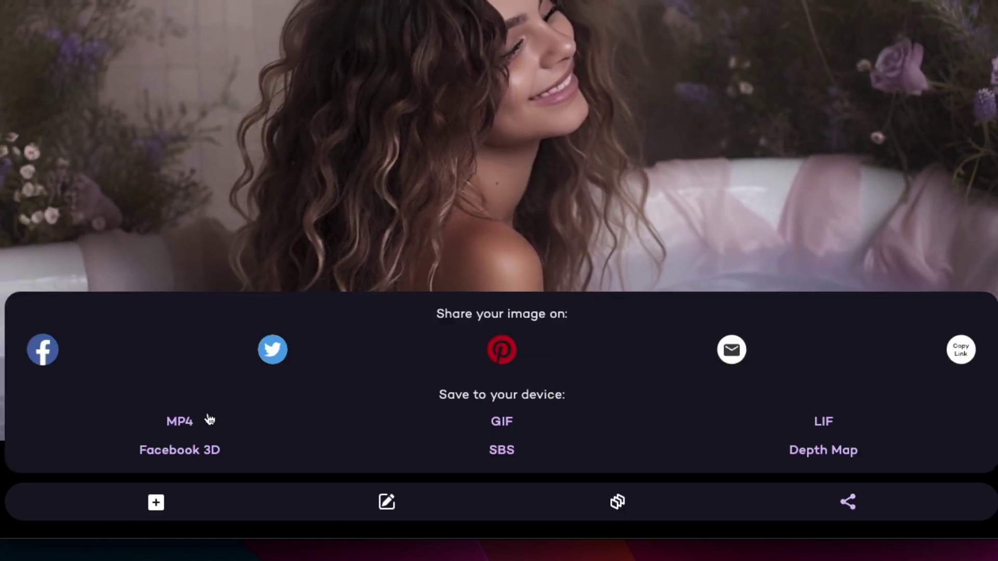
{"action": "left_click", "coordinate": [193, 431]}
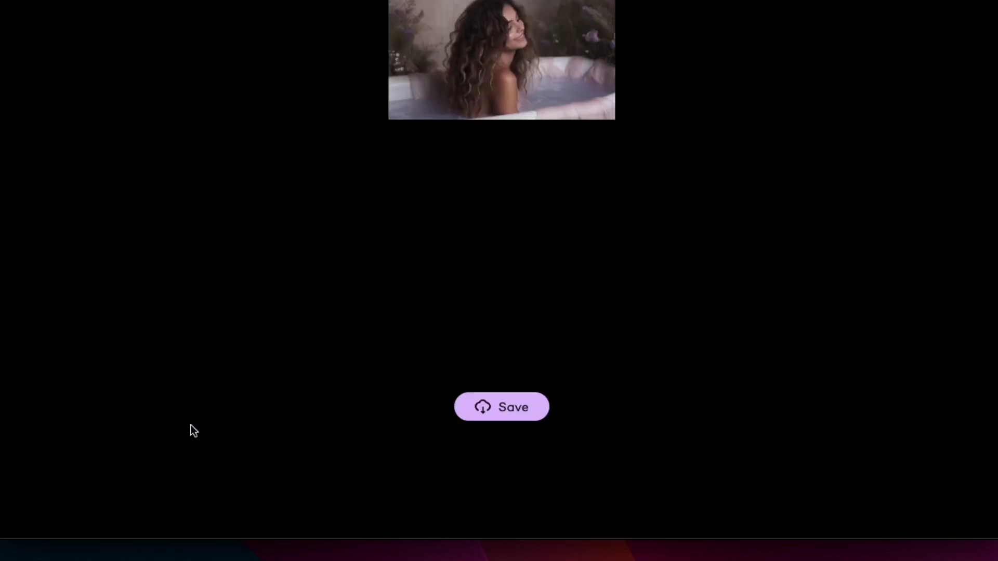
{"action": "left_click", "coordinate": [502, 408]}
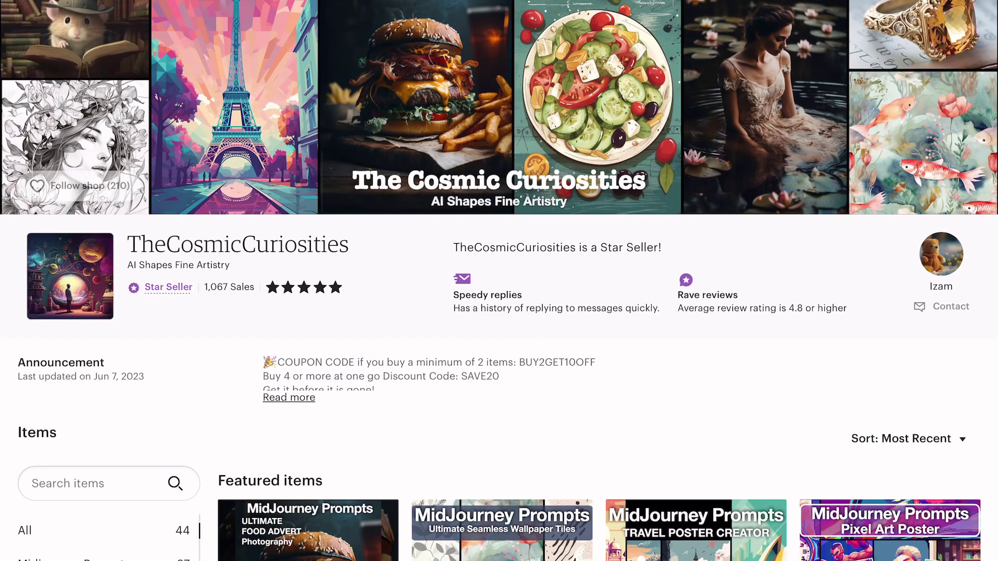
{"action": "scroll", "coordinate": [499, 281], "scroll_direction": "down", "scroll_amount": 8}
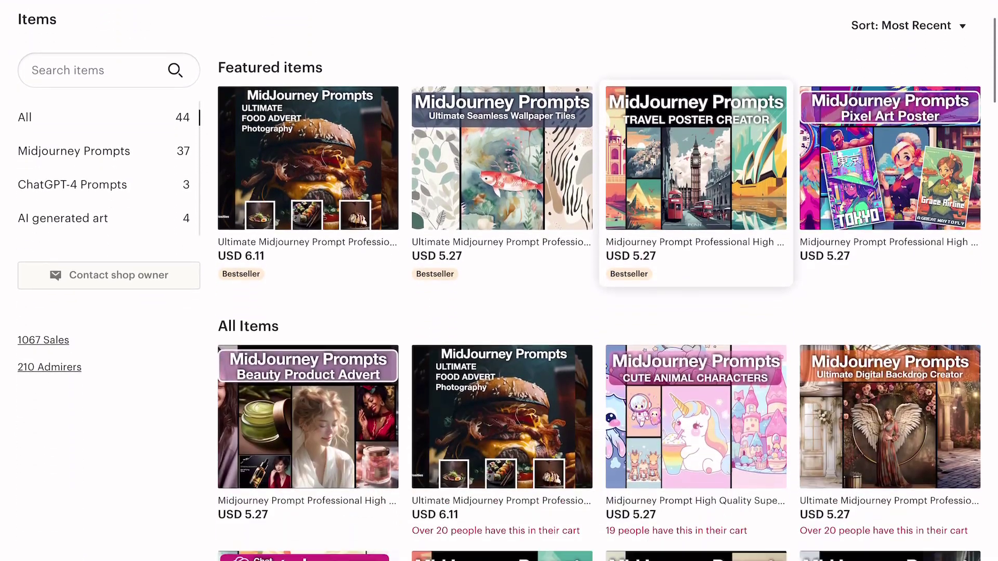